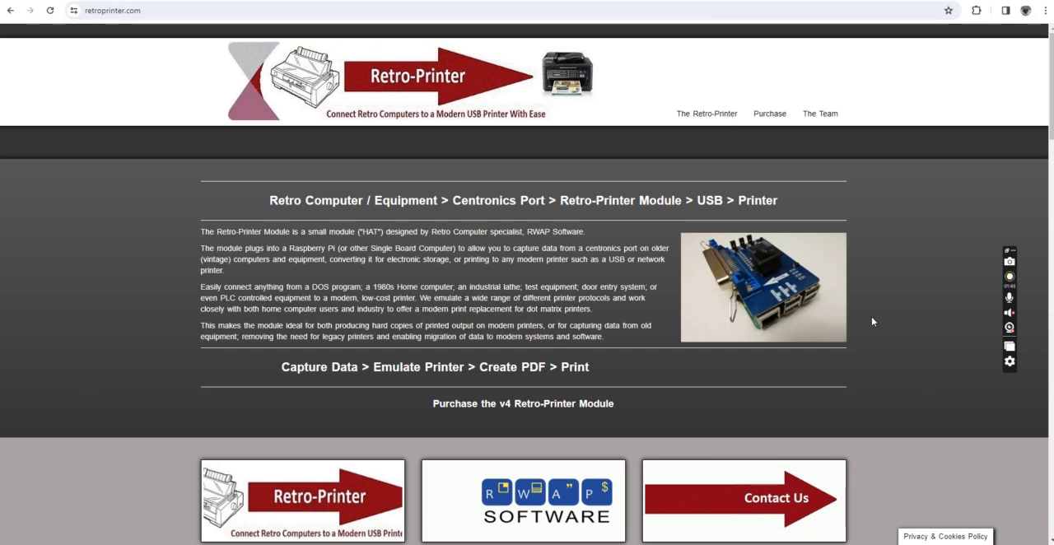
pyautogui.click(190, 10)
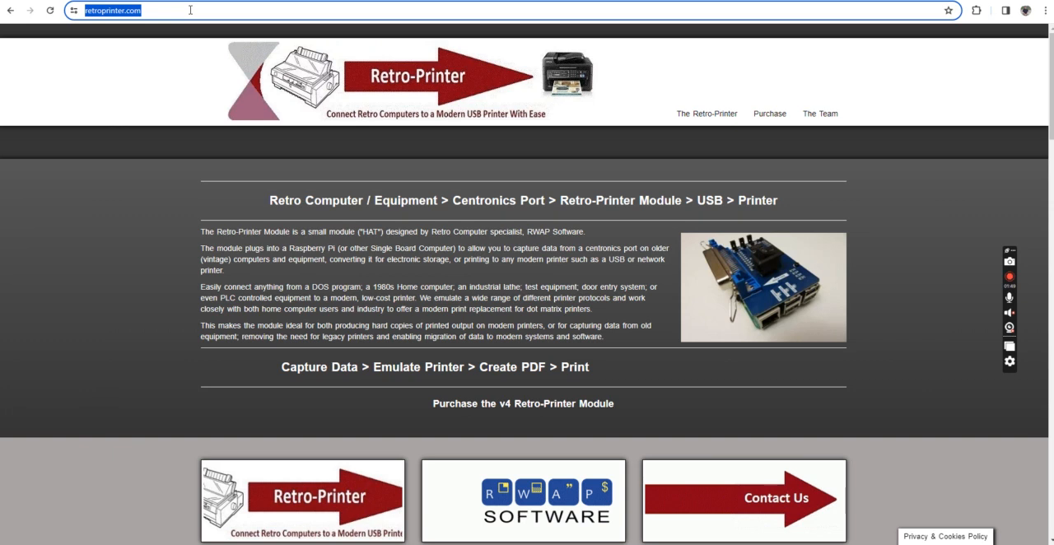
pyautogui.write('https://')
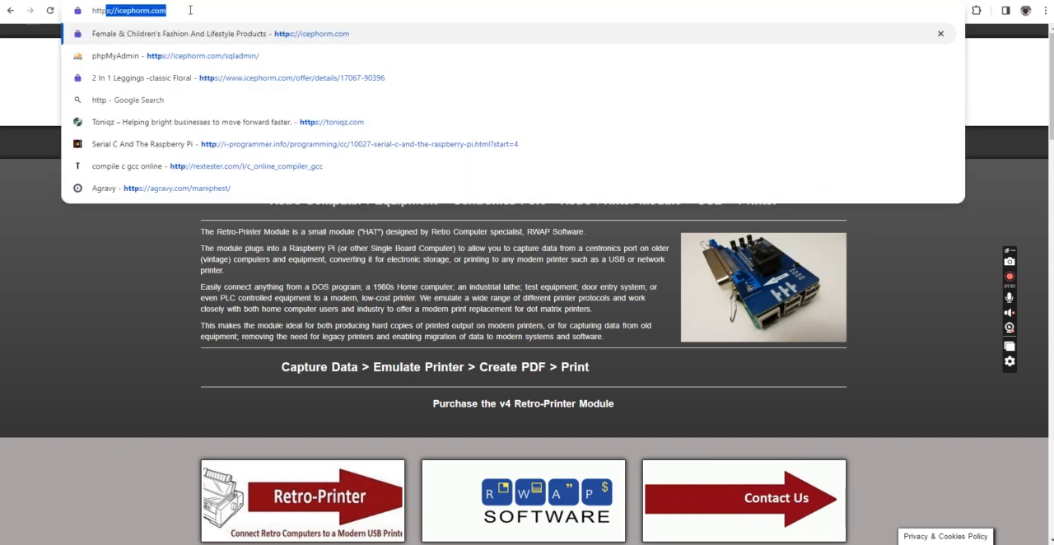
pyautogui.write('retr')
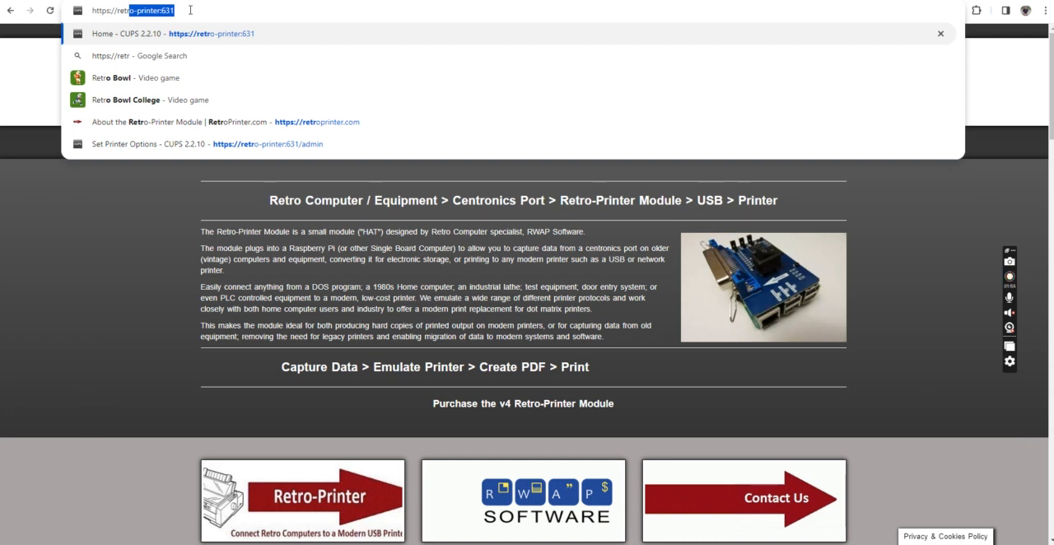
pyautogui.press('Right')
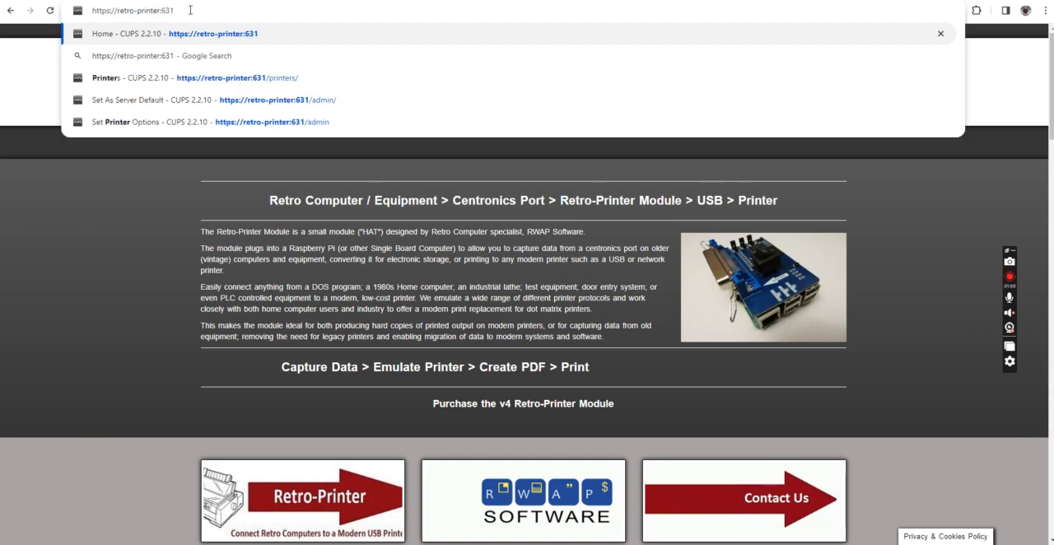
pyautogui.press('Return')
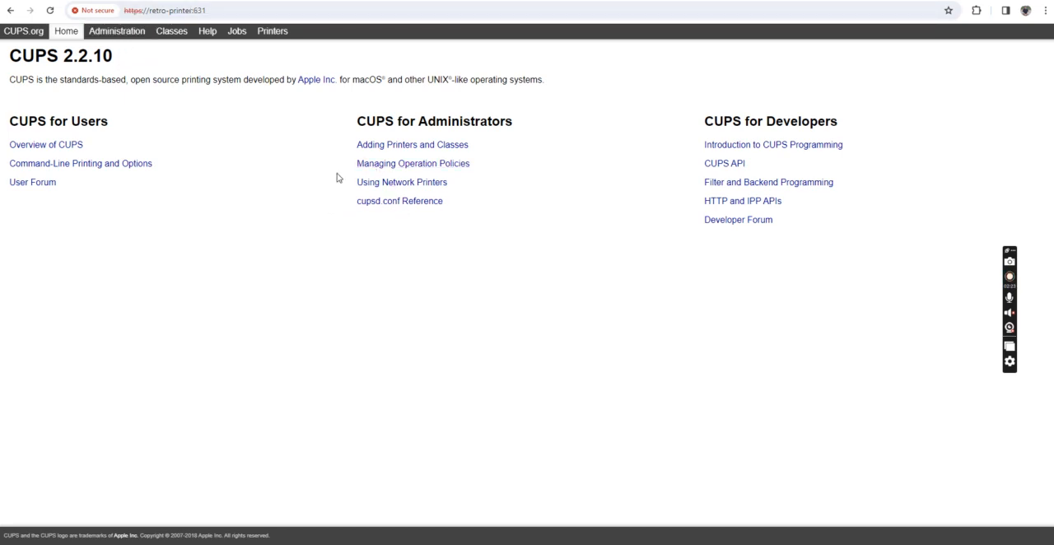
# Step: From Administration, start adding a printer and choose the discovered ENVY Photo 6200 All-in-One Printer series network printer
pyautogui.click(123, 37)
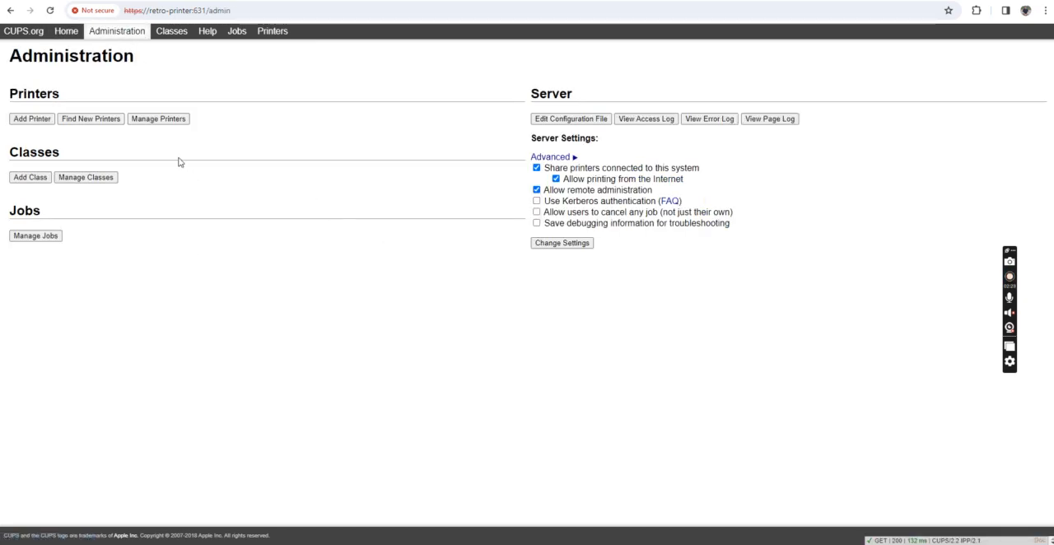
pyautogui.click(92, 120)
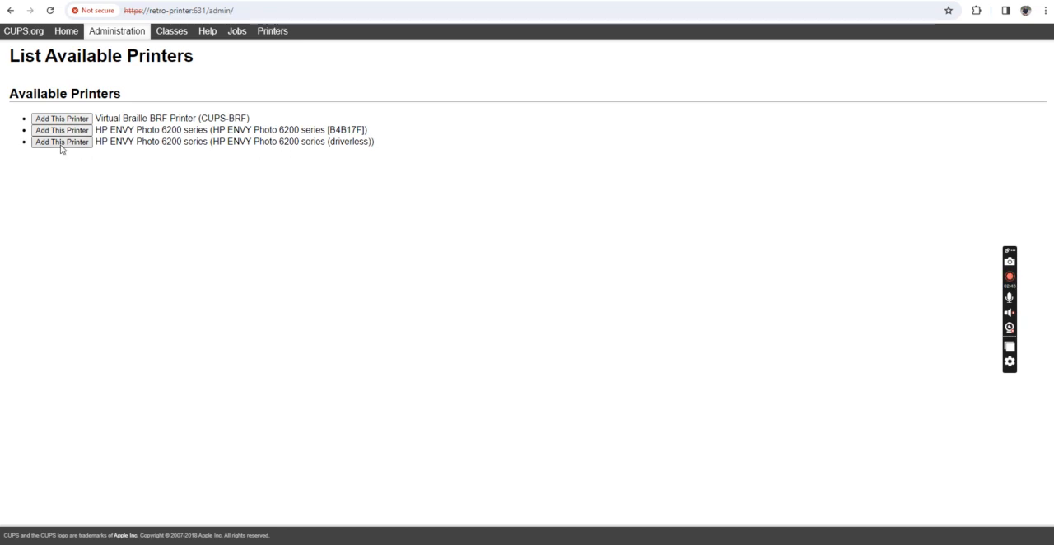
pyautogui.click(117, 32)
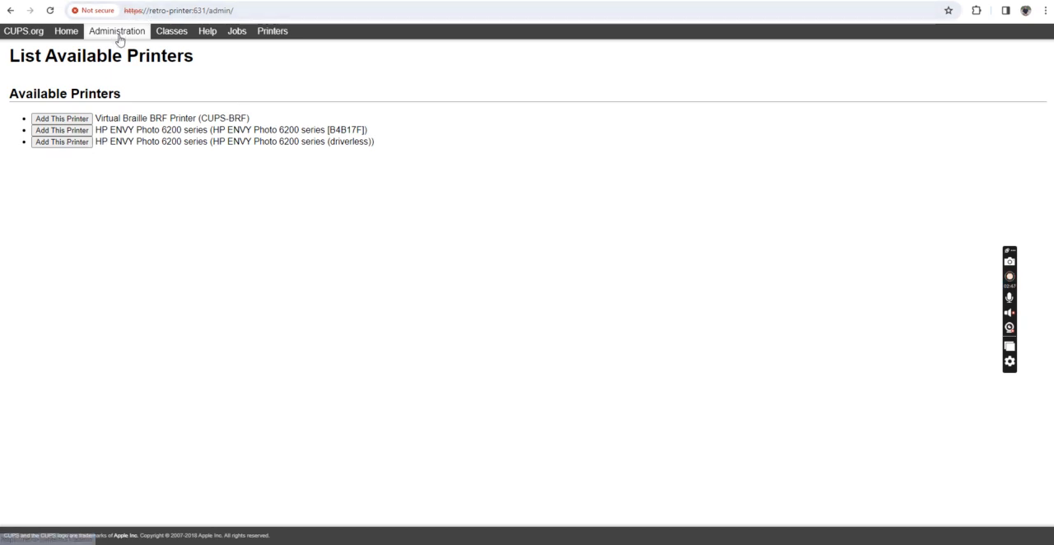
pyautogui.click(34, 120)
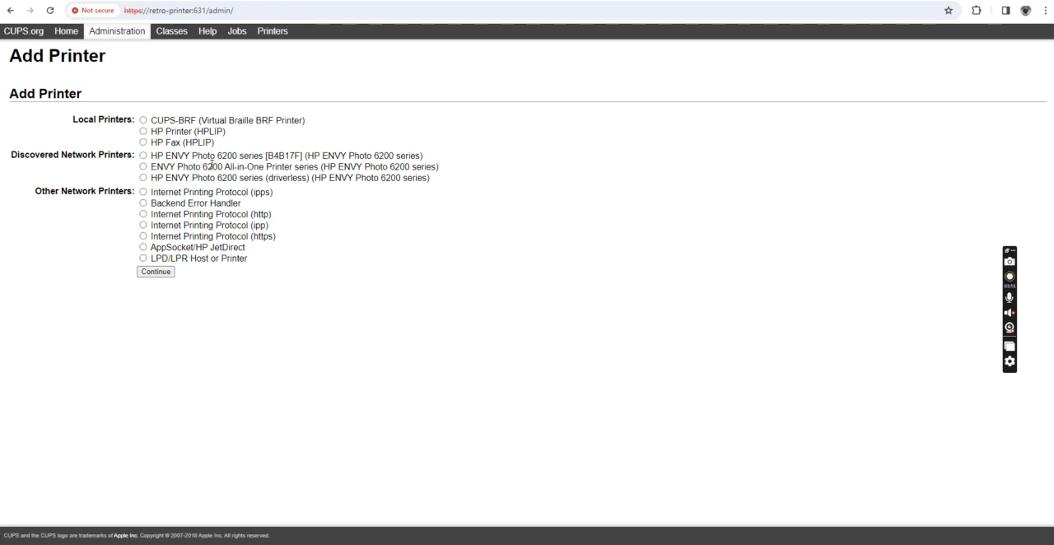
pyautogui.click(144, 167)
pyautogui.click(157, 272)
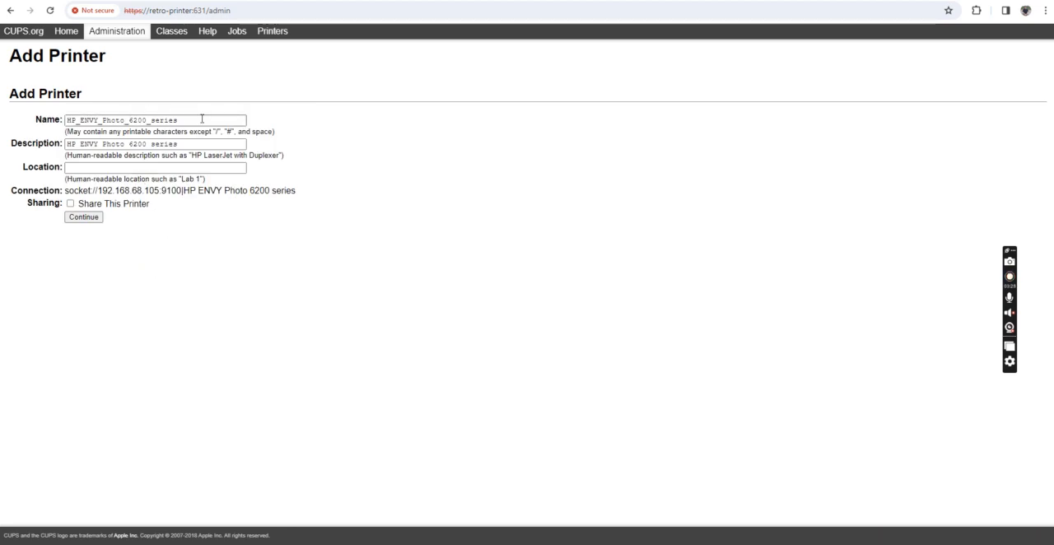
# Step: Set the new printer's location to Office and continue
pyautogui.click(97, 167)
pyautogui.write('Office')
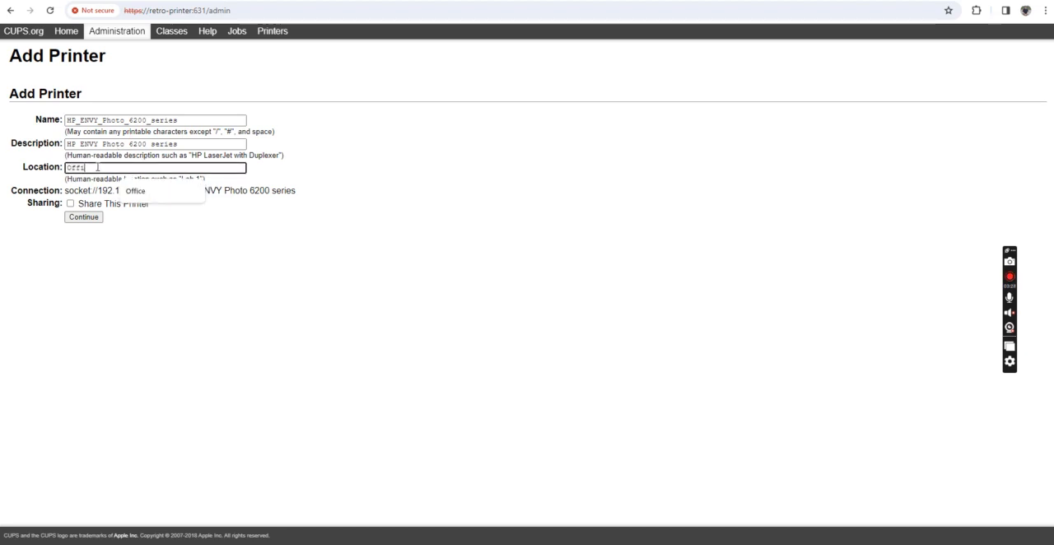
pyautogui.click(84, 217)
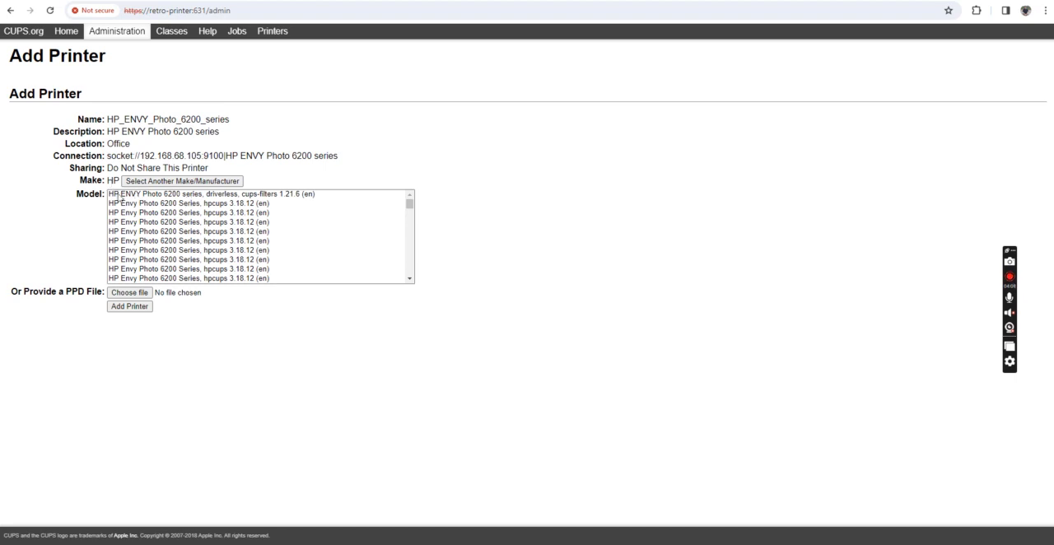
# Step: Pick the HP ENVY Photo 6200 series, driverless, cups-filters 1.21.6 model and add the printer
pyautogui.click(151, 195)
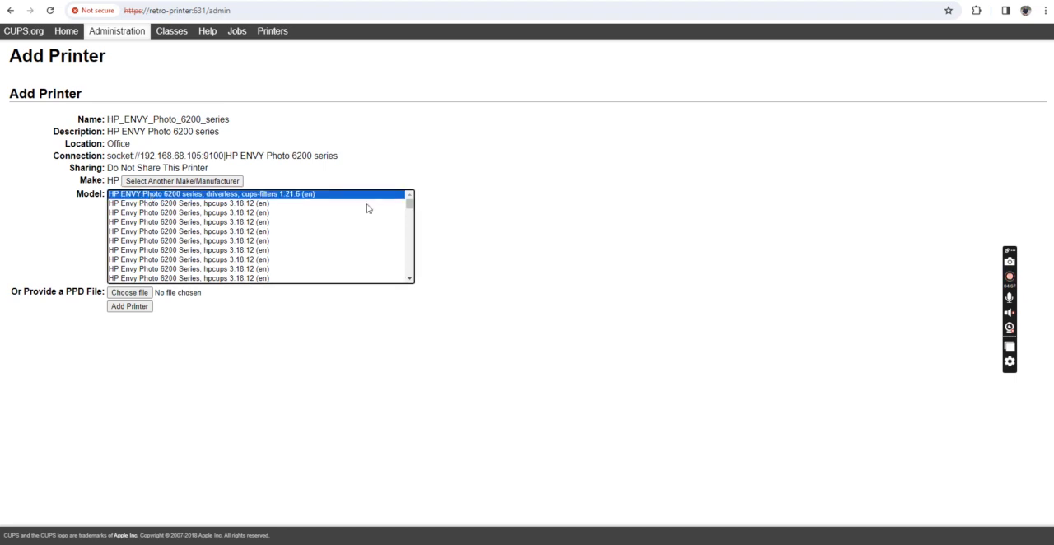
pyautogui.click(129, 307)
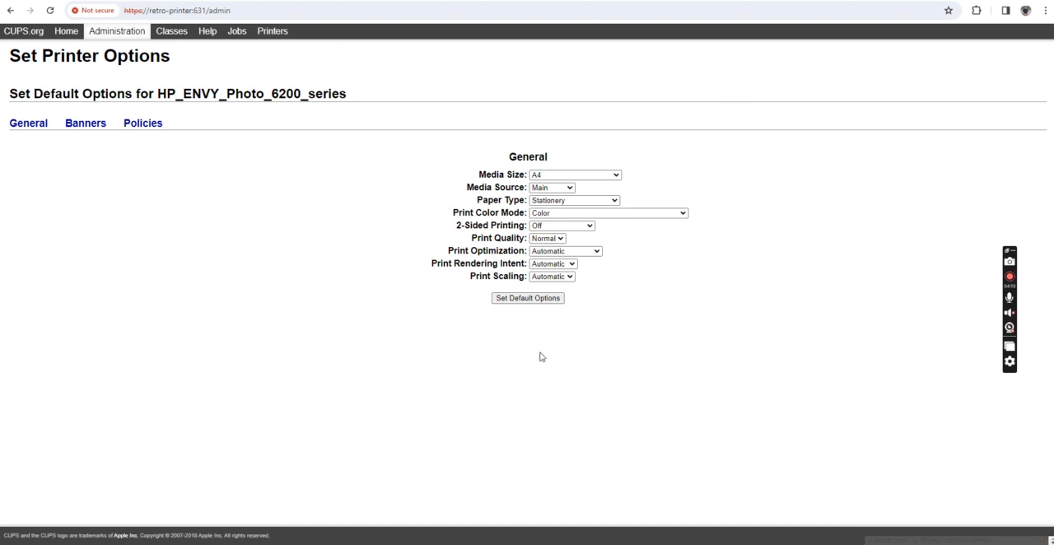
# Step: Review the Print Color Mode and Media Source choices, then save the printer's default options
pyautogui.click(564, 216)
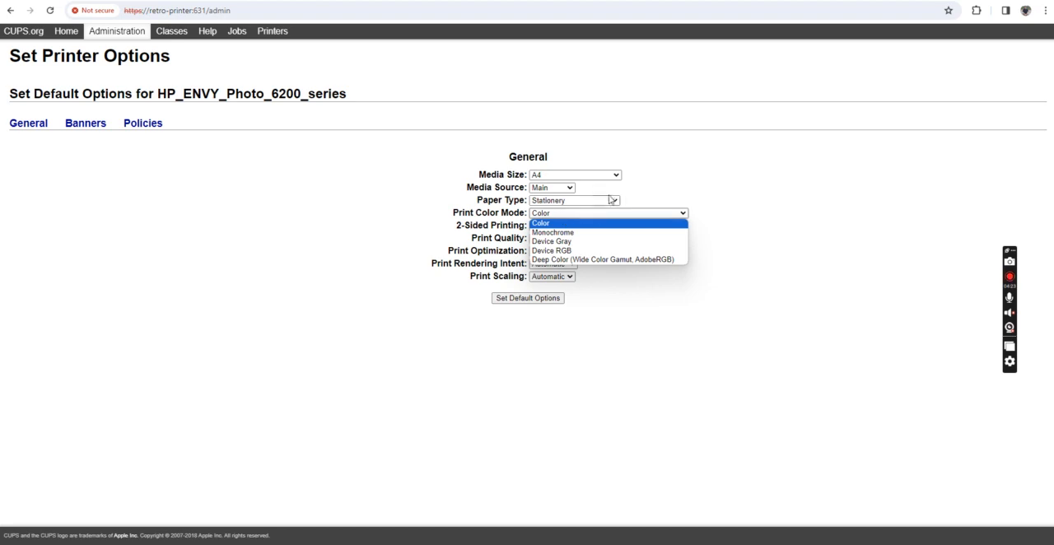
pyautogui.click(668, 147)
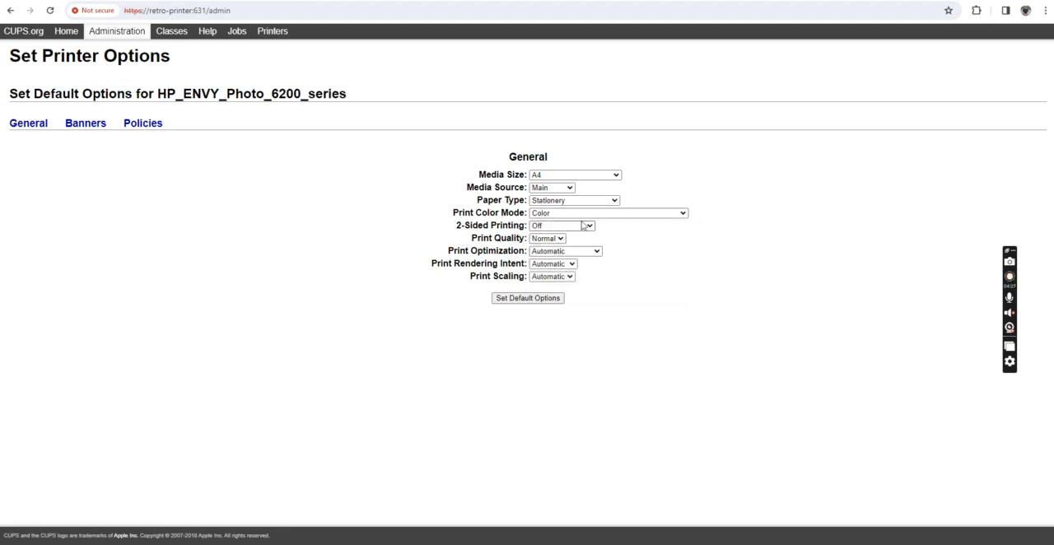
pyautogui.click(554, 188)
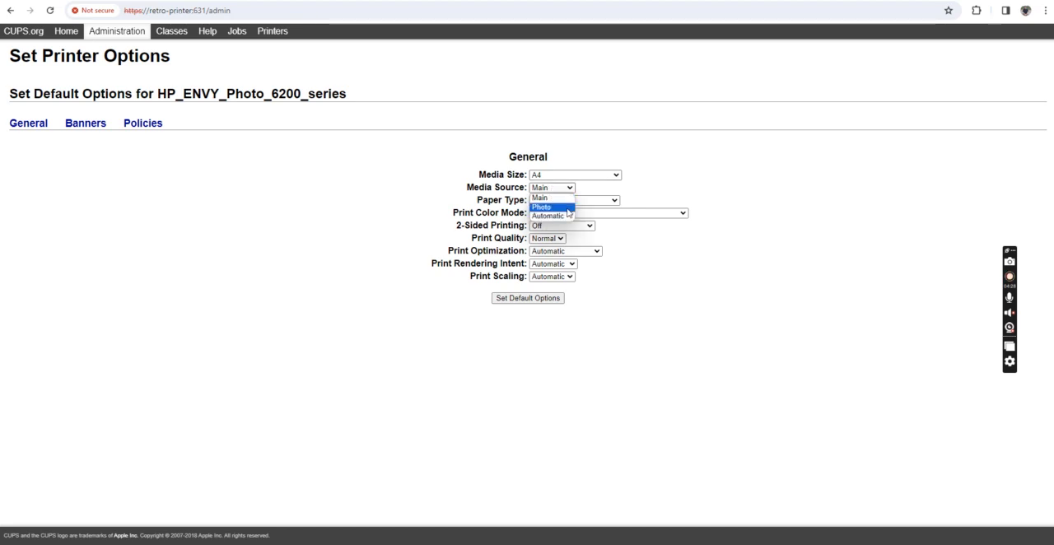
pyautogui.click(655, 179)
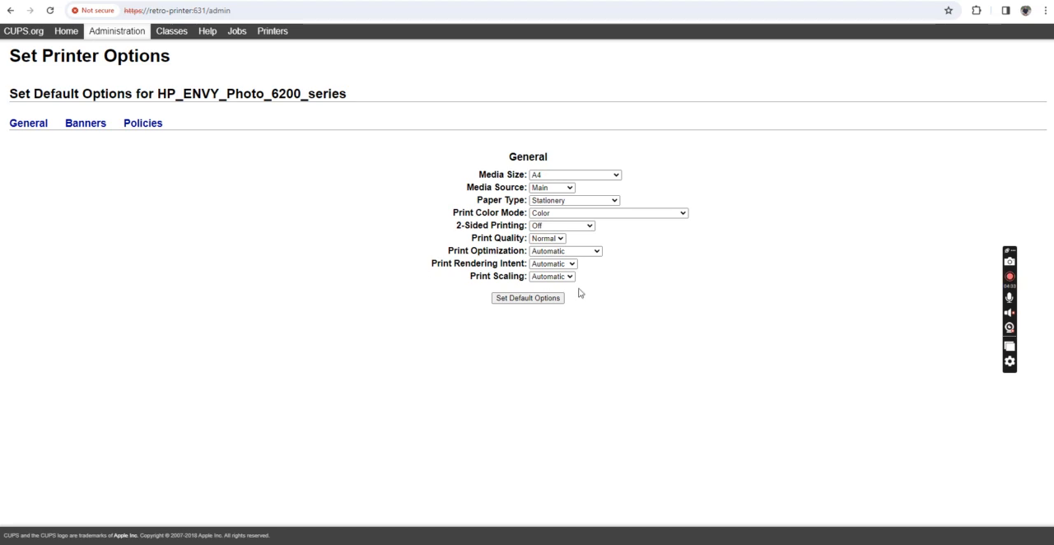
pyautogui.click(517, 301)
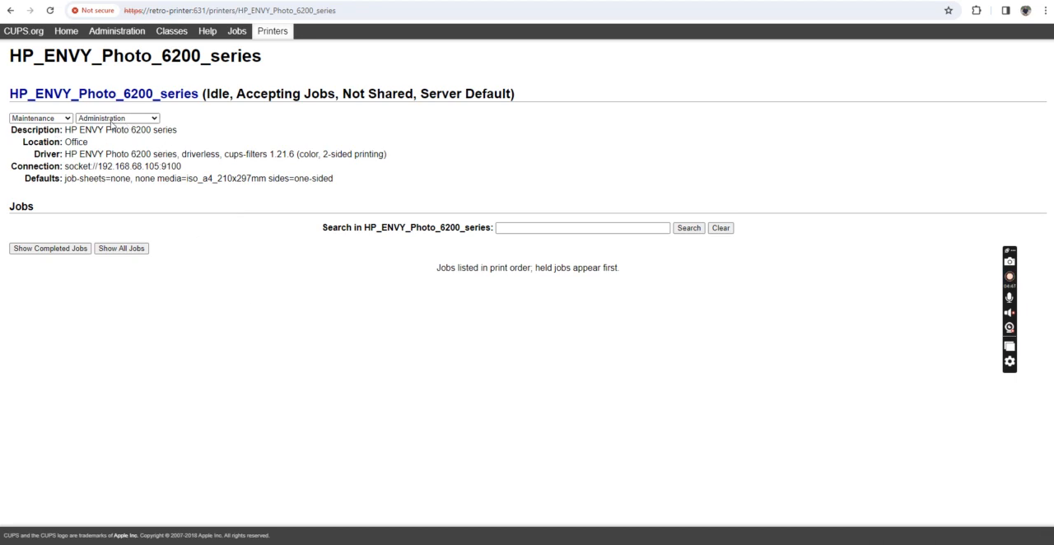
# Step: Set the HP_ENVY_Photo_6200_series printer as the server default
pyautogui.click(69, 120)
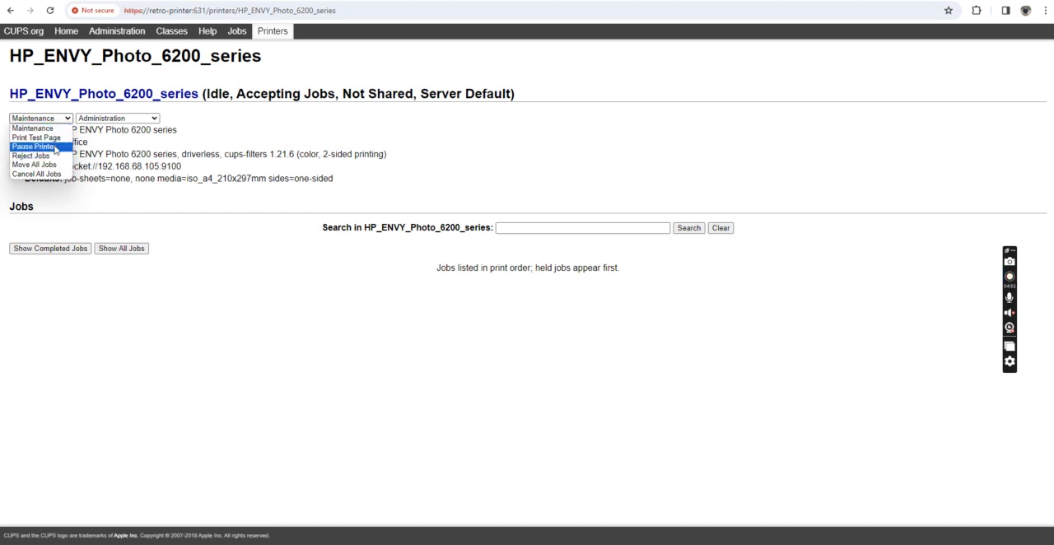
pyautogui.click(135, 120)
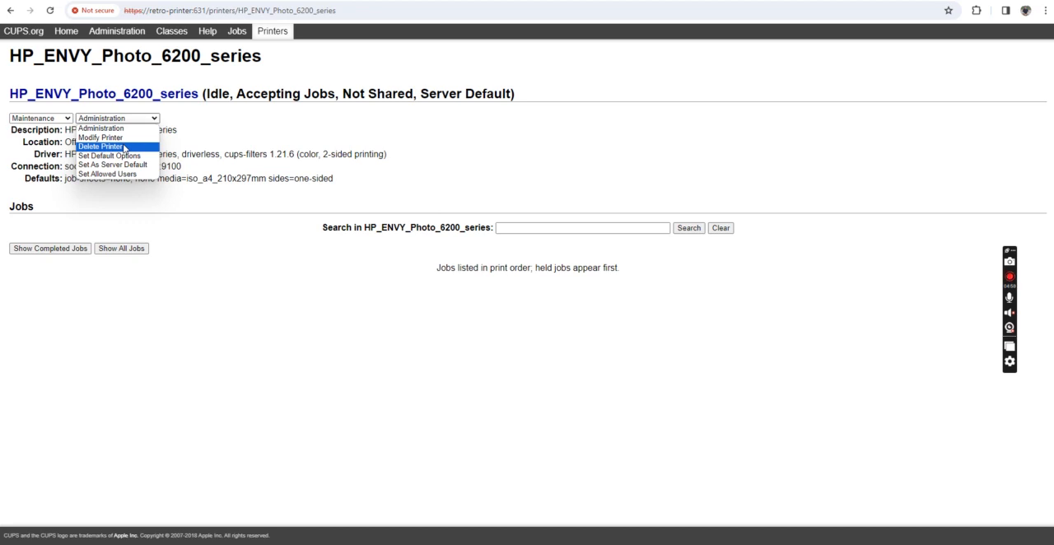
pyautogui.click(113, 164)
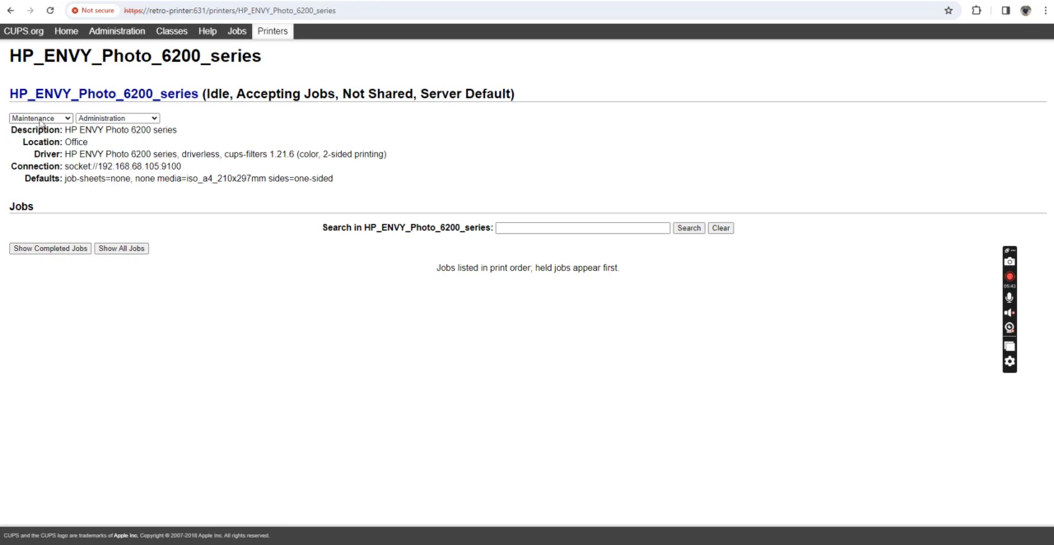
# Step: Check the maintenance options, the jobs list and the printers list
pyautogui.click(43, 122)
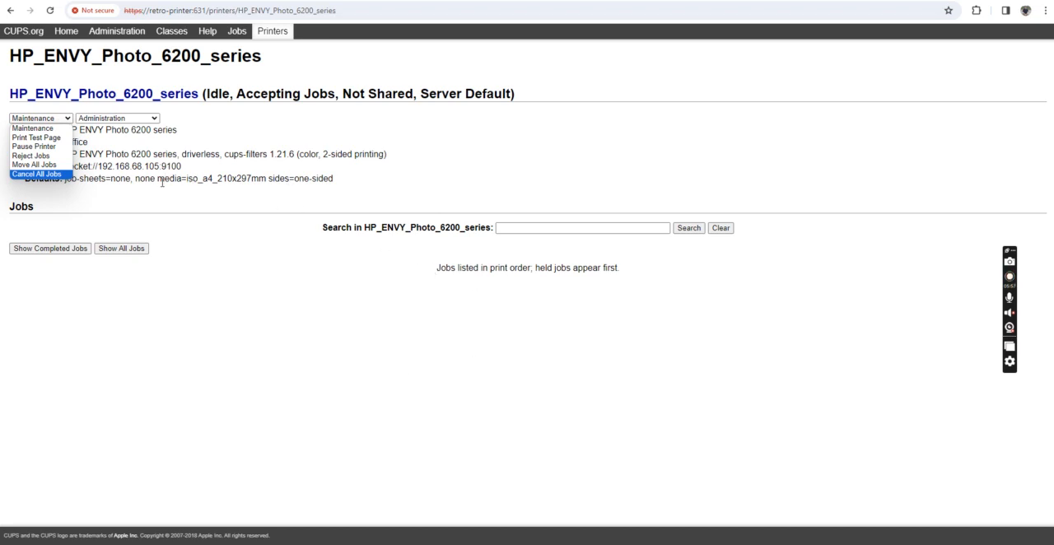
pyautogui.click(242, 39)
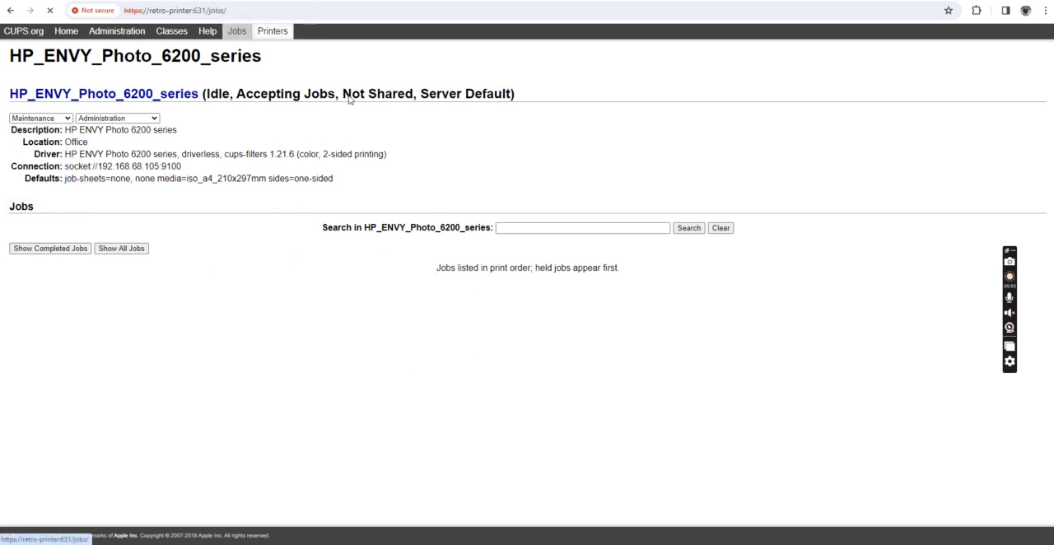
pyautogui.click(274, 37)
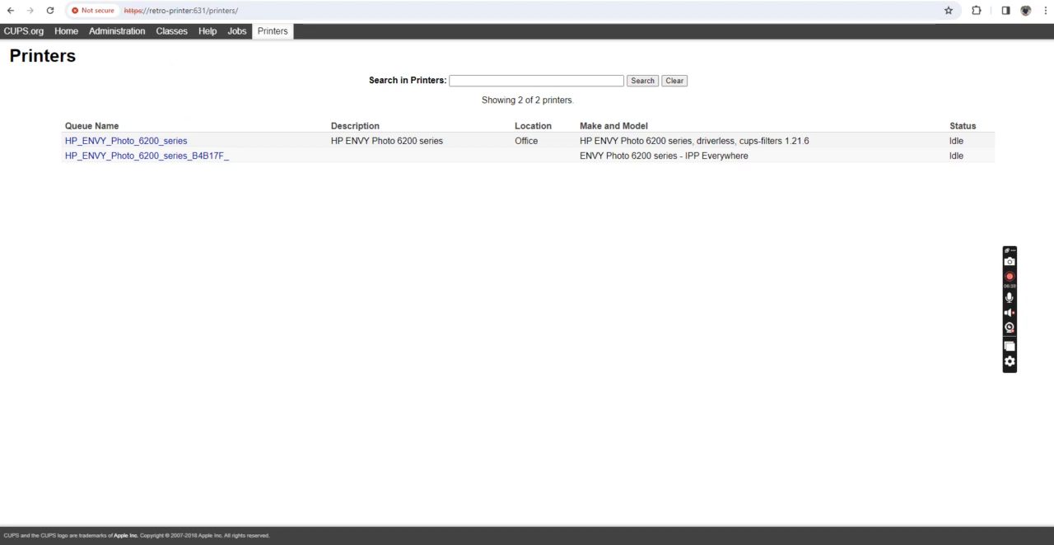
# Step: Open the retroprinter-support.com forum and accept its cookie notice
pyautogui.click(173, 10)
pyautogui.write('retroprinter-')
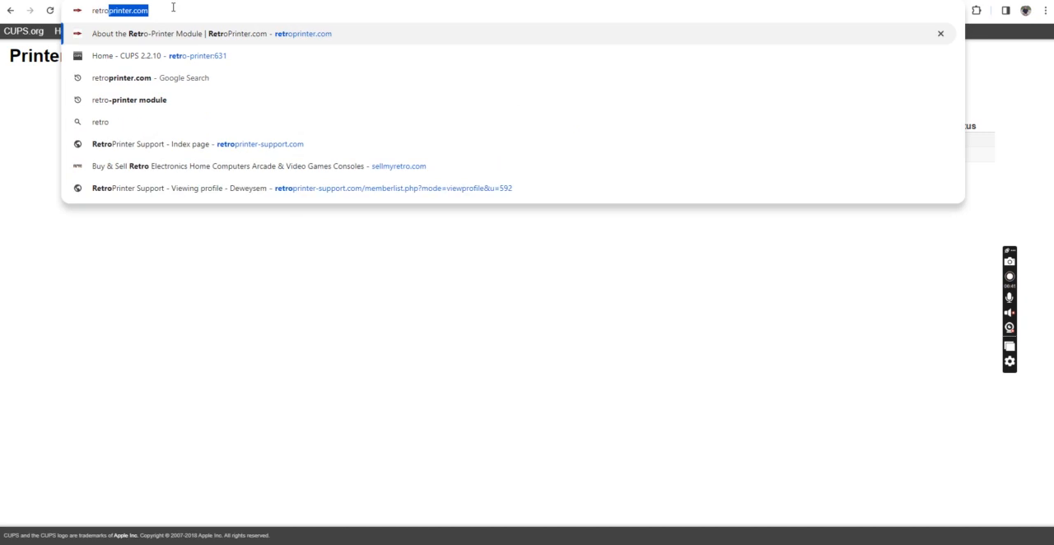
pyautogui.press('Return')
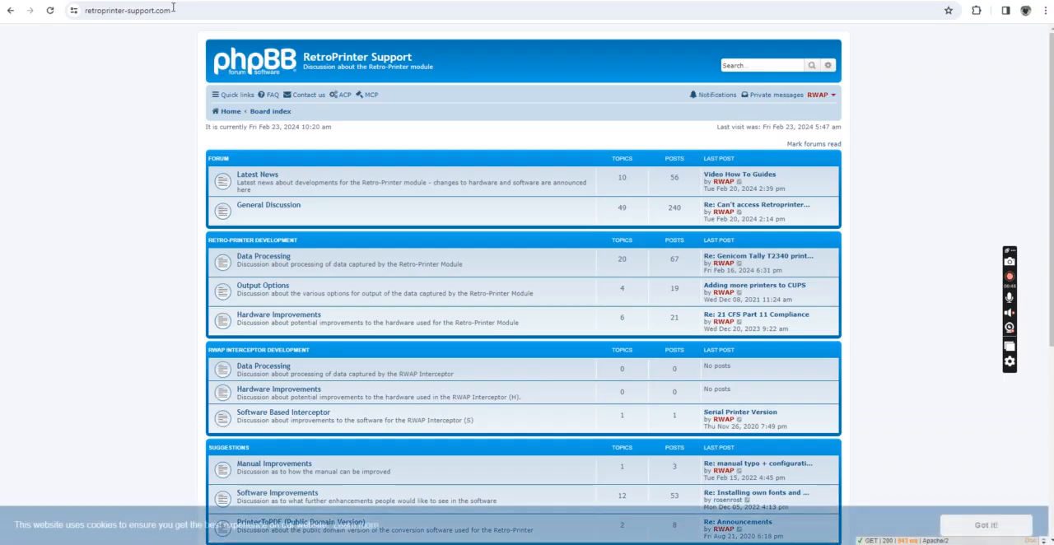
pyautogui.click(986, 525)
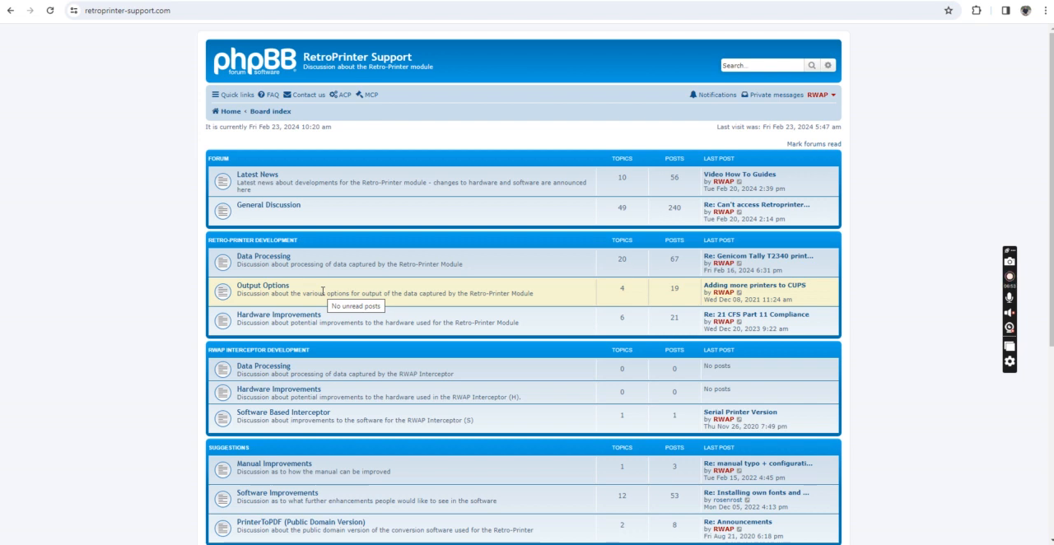
pyautogui.scroll(-3, 322, 292)
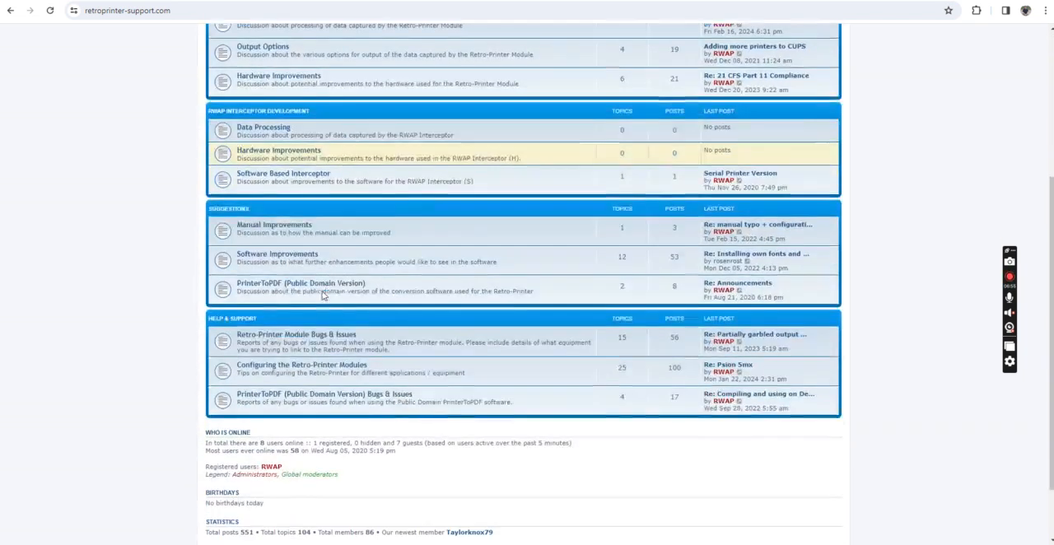
pyautogui.scroll(-1, 325, 299)
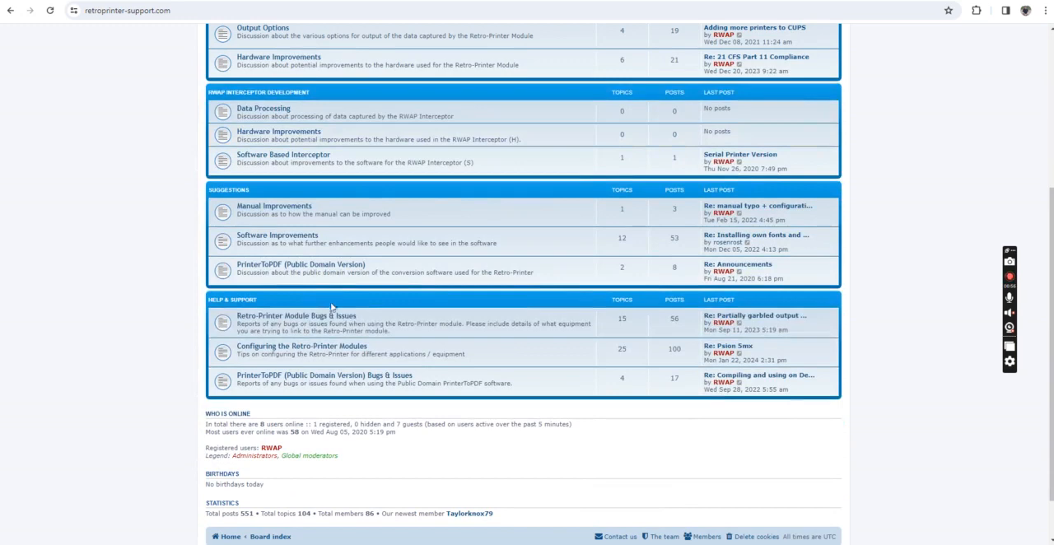